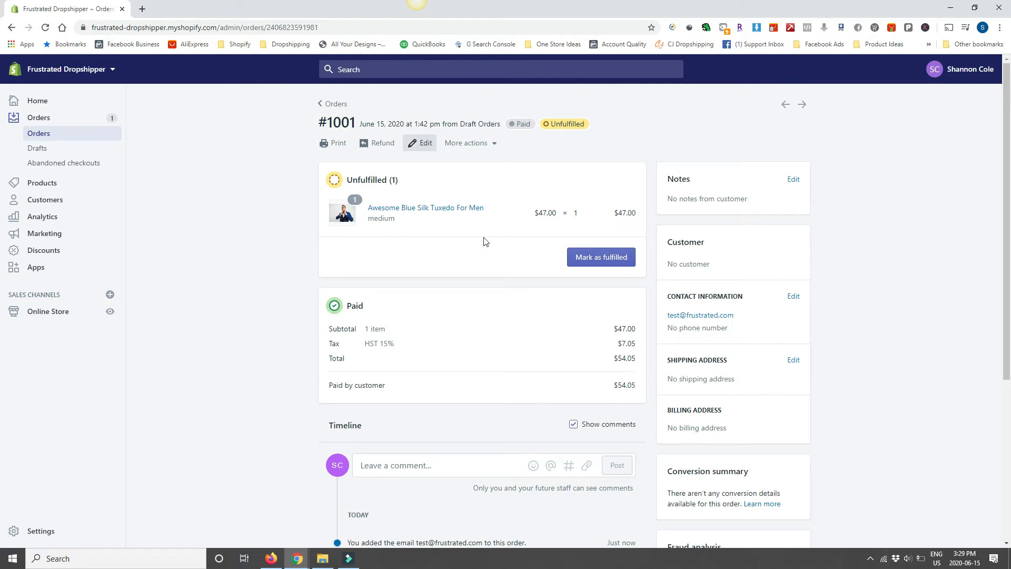
Open the edit page of the unfulfilled tuxedo order in a separate browser tab, keeping the original order page open.
{"action": "right_click", "coordinate": [438, 144]}
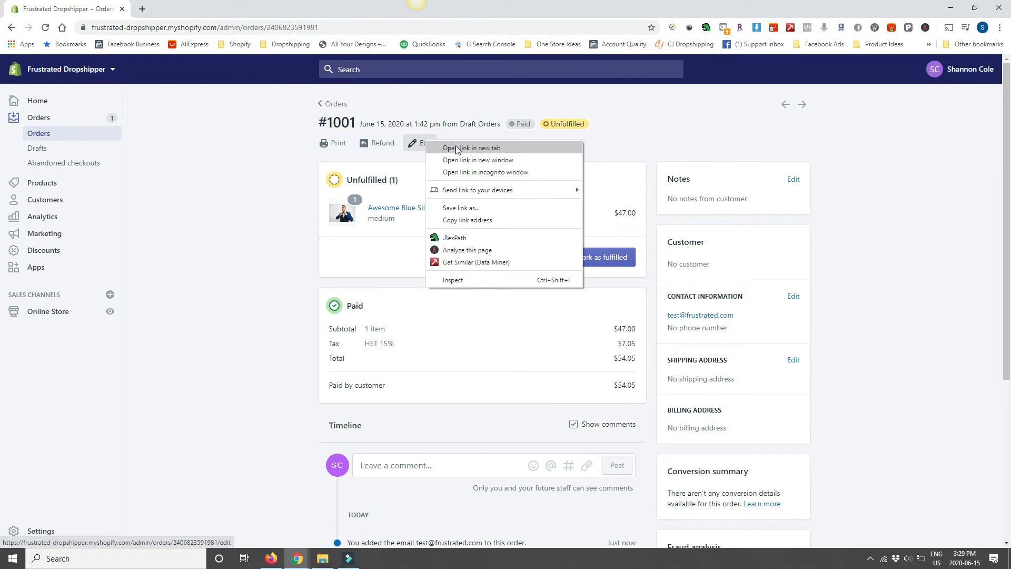
{"action": "left_click", "coordinate": [454, 148]}
{"action": "left_click", "coordinate": [178, 11]}
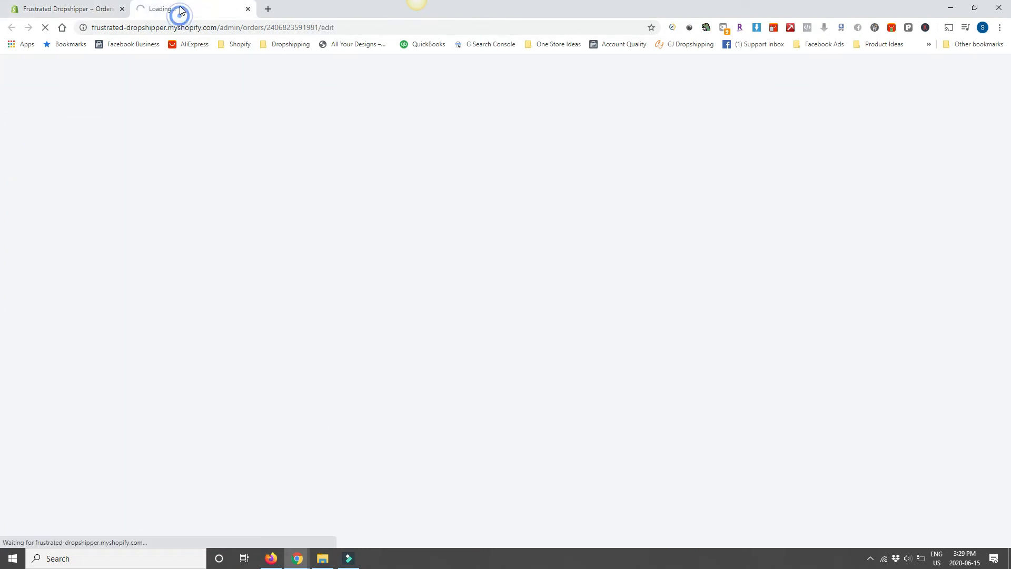
{"action": "left_click", "coordinate": [58, 5]}
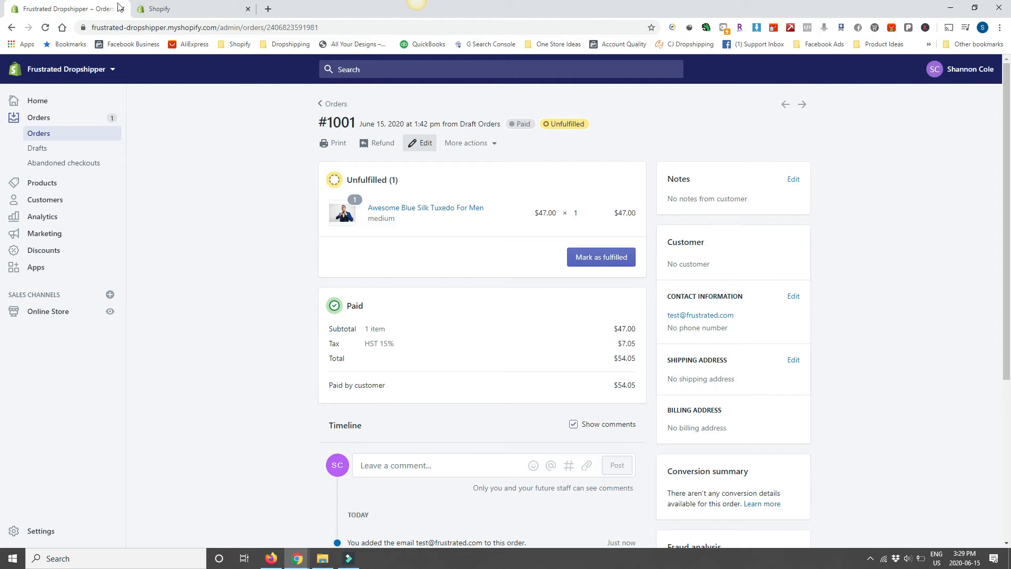
{"action": "left_click", "coordinate": [206, 11]}
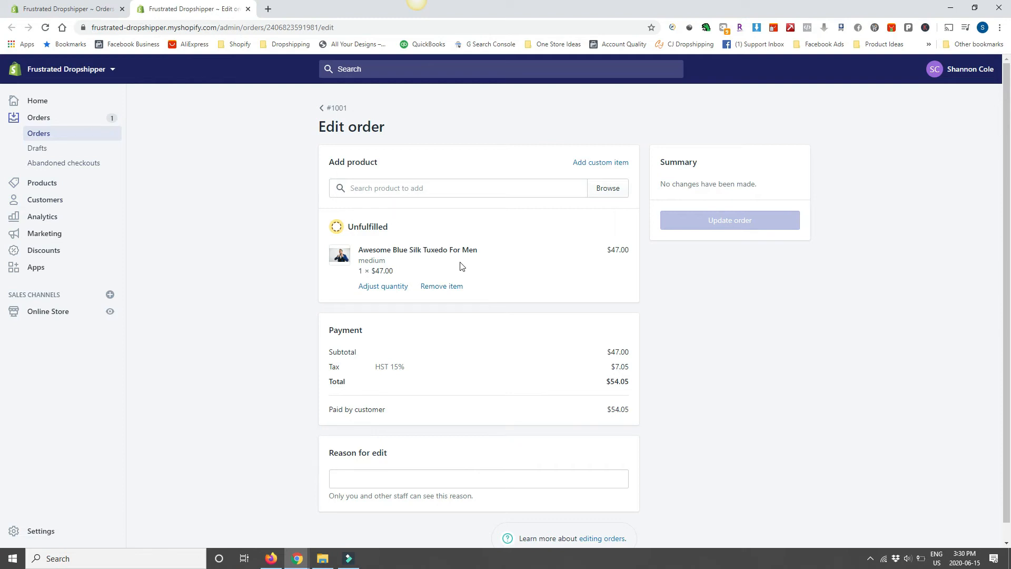
Open the Awesome Blue Silk Tuxedo For Men product in another browser tab and load all its variants in the bulk editor.
{"action": "right_click", "coordinate": [48, 187]}
{"action": "left_click", "coordinate": [87, 192]}
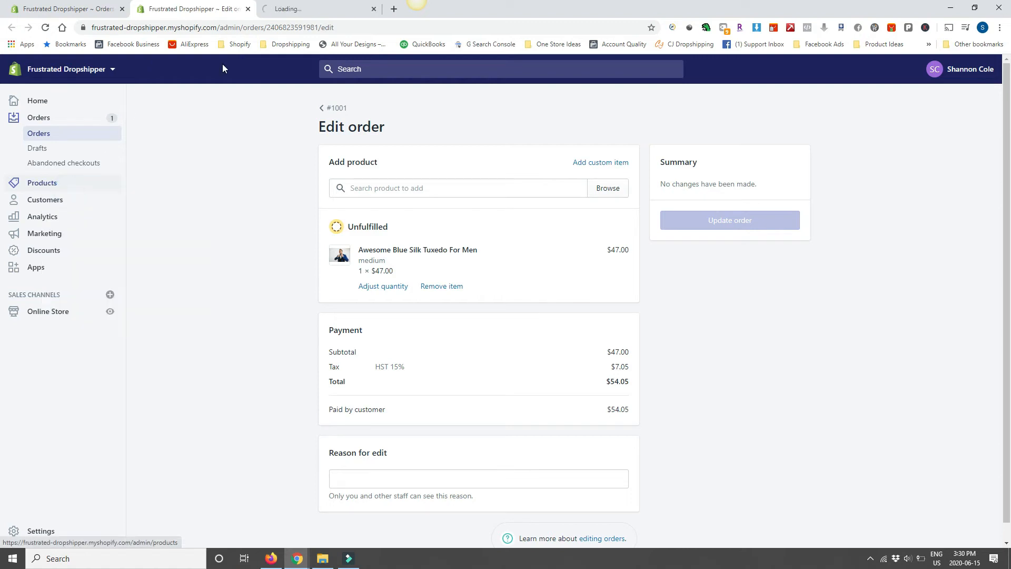
{"action": "left_click", "coordinate": [309, 10]}
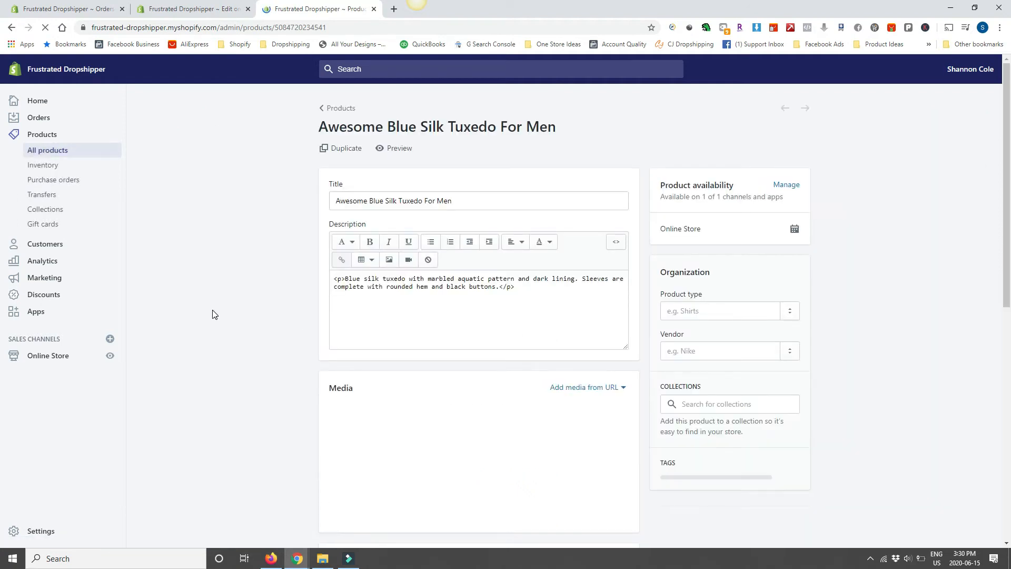
{"action": "scroll", "coordinate": [215, 314], "scroll_direction": "down", "scroll_amount": 8}
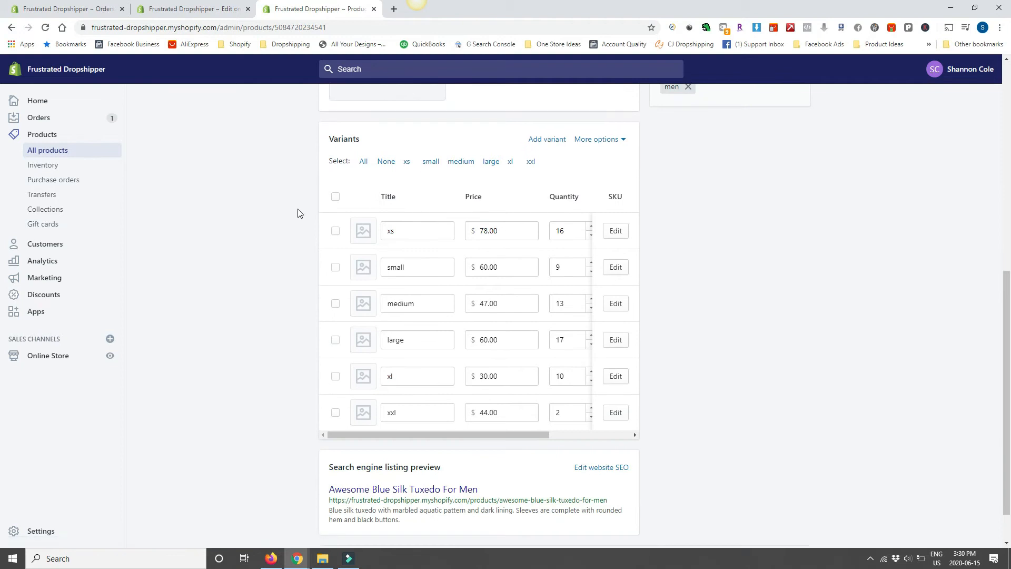
{"action": "left_click", "coordinate": [335, 197]}
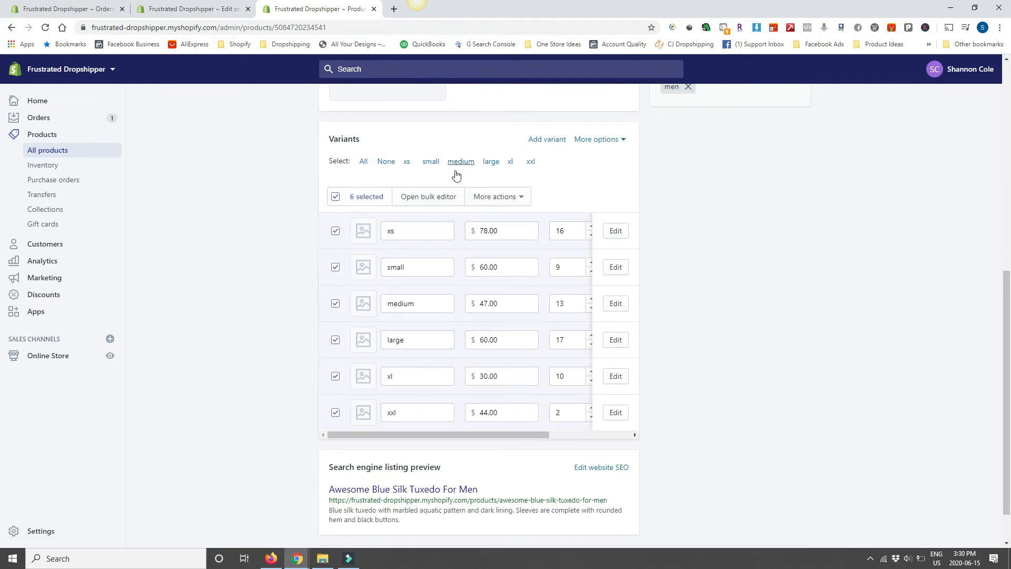
{"action": "left_click", "coordinate": [433, 199]}
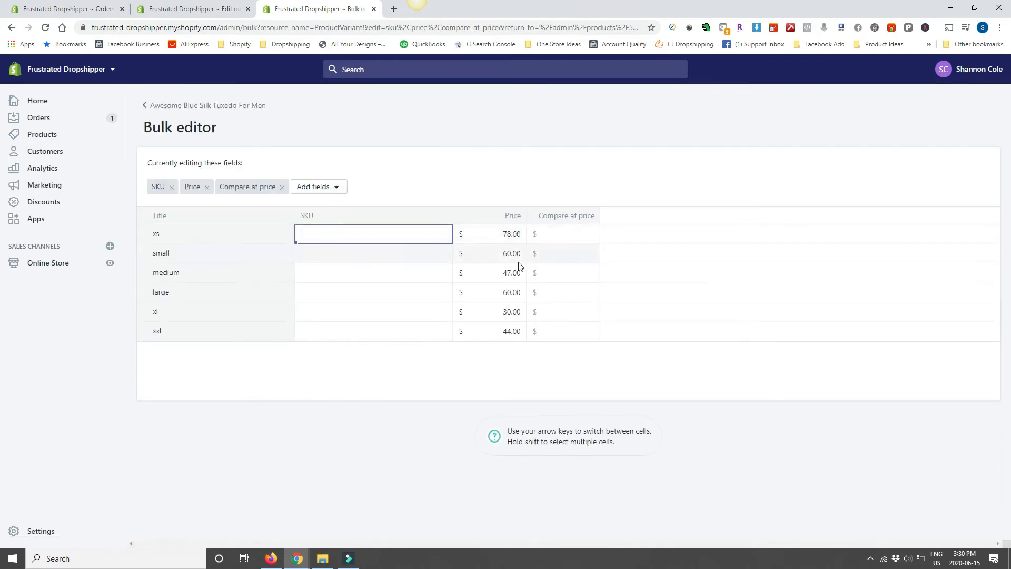
Set the compare-at price of the large variant to 60.00.
{"action": "left_click", "coordinate": [562, 275]}
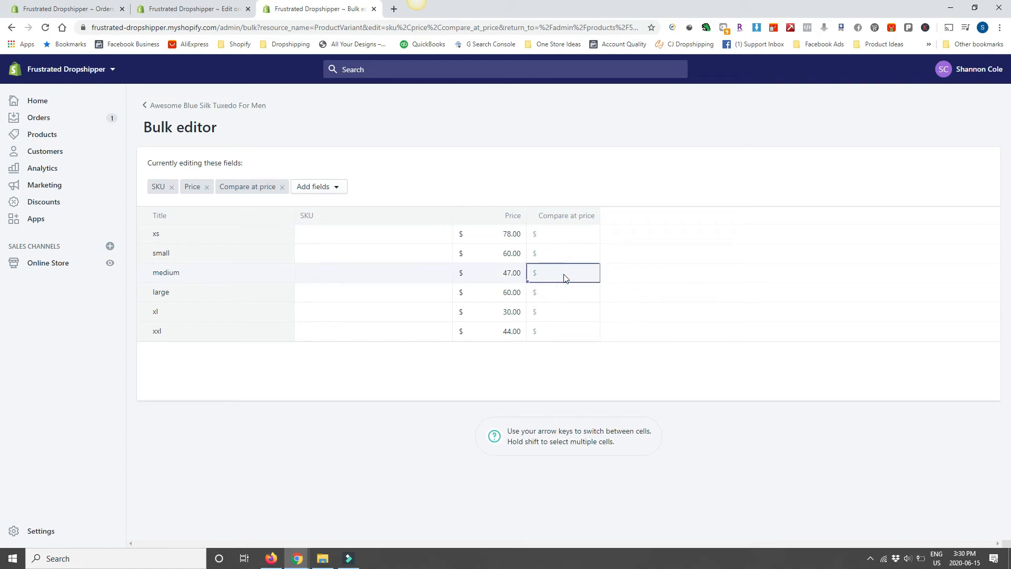
{"action": "left_click", "coordinate": [563, 297]}
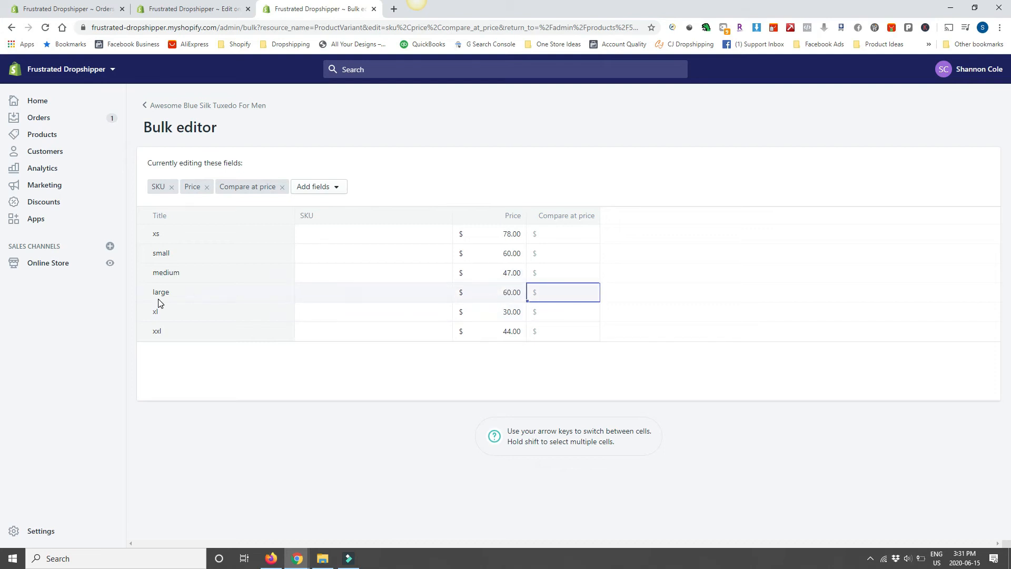
{"action": "left_click", "coordinate": [559, 292]}
{"action": "type", "text": "60.00"}
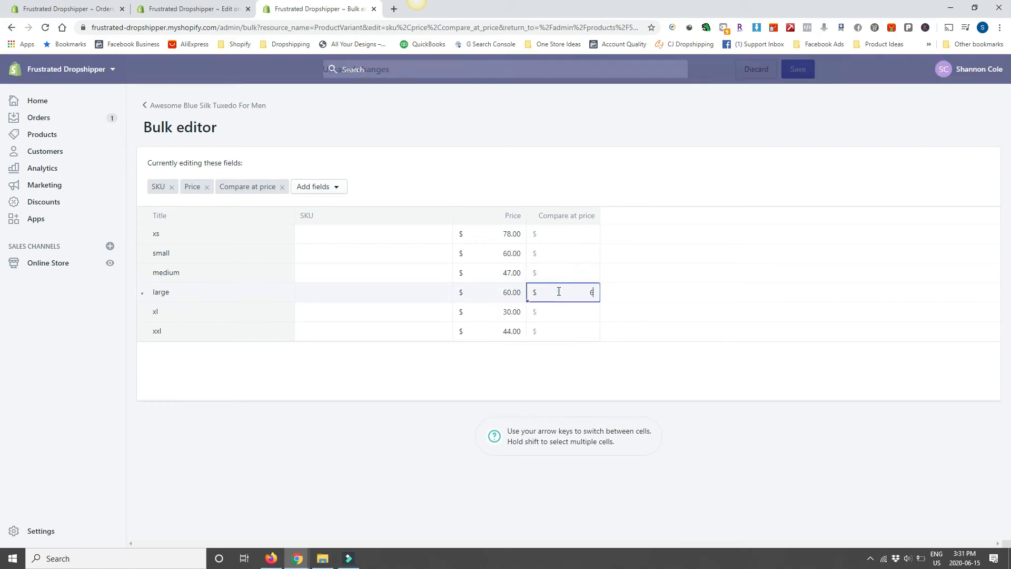
{"action": "left_click", "coordinate": [584, 360]}
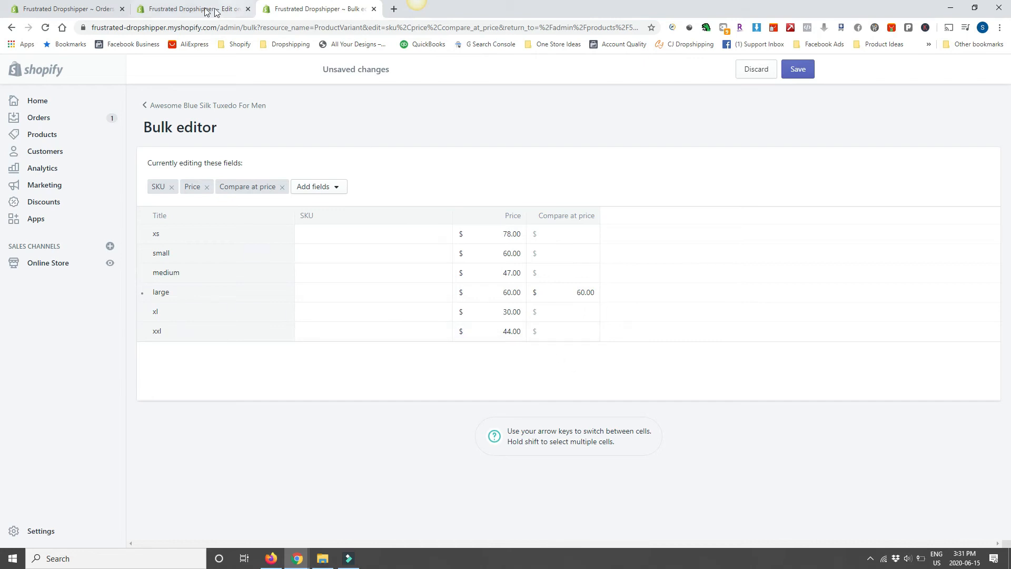
Check the medium item's price on the order, set the large variant's price to 47.00 and save the variant changes.
{"action": "left_click", "coordinate": [173, 11]}
{"action": "left_click", "coordinate": [73, 8]}
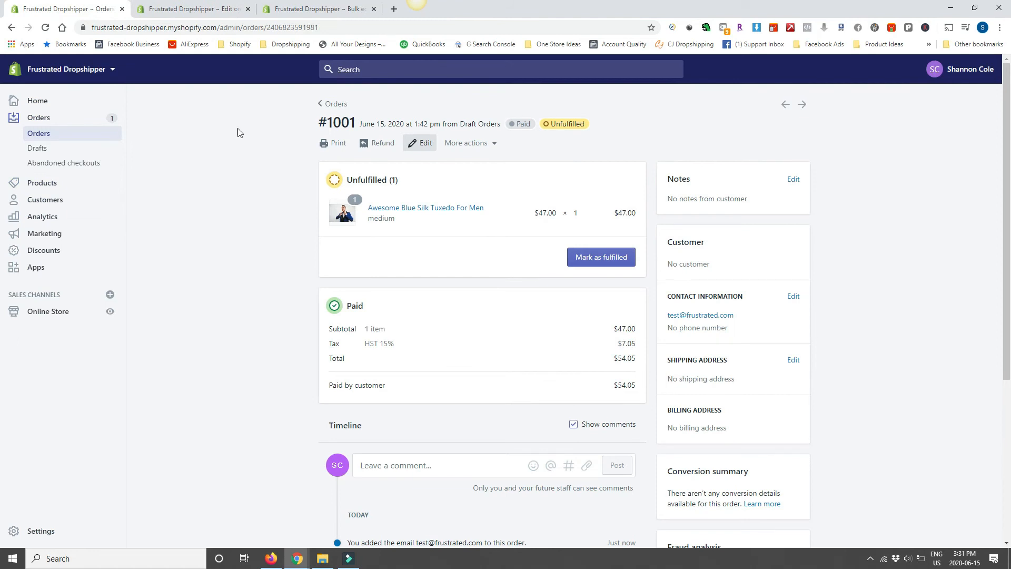
{"action": "left_click", "coordinate": [196, 9]}
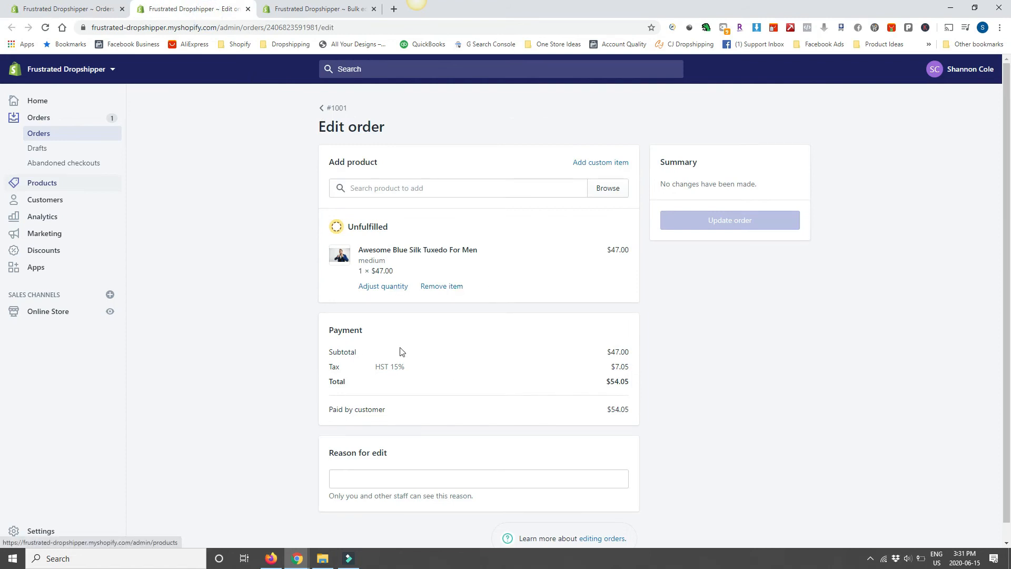
{"action": "left_click", "coordinate": [309, 10]}
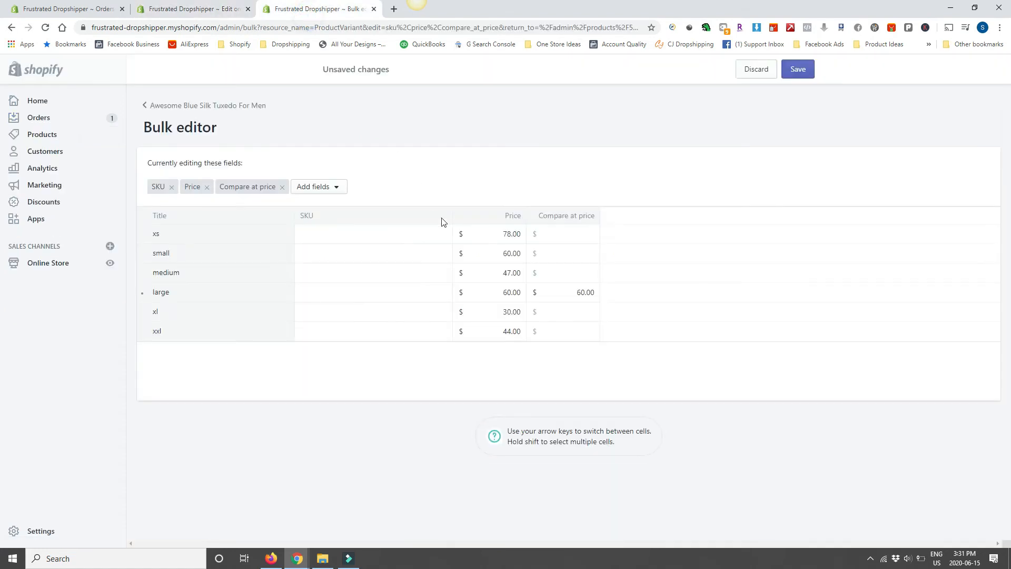
{"action": "left_click", "coordinate": [506, 295]}
{"action": "key", "text": "BackSpace"}
{"action": "key", "text": "BackSpace"}
{"action": "key", "text": "BackSpace"}
{"action": "key", "text": "BackSpace"}
{"action": "key", "text": "BackSpace"}
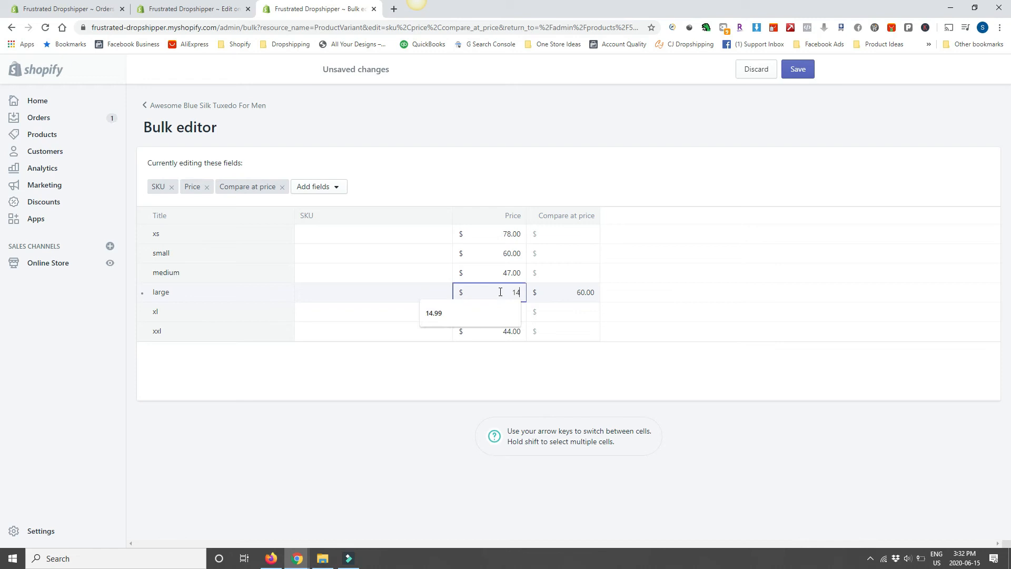
{"action": "type", "text": "47.00"}
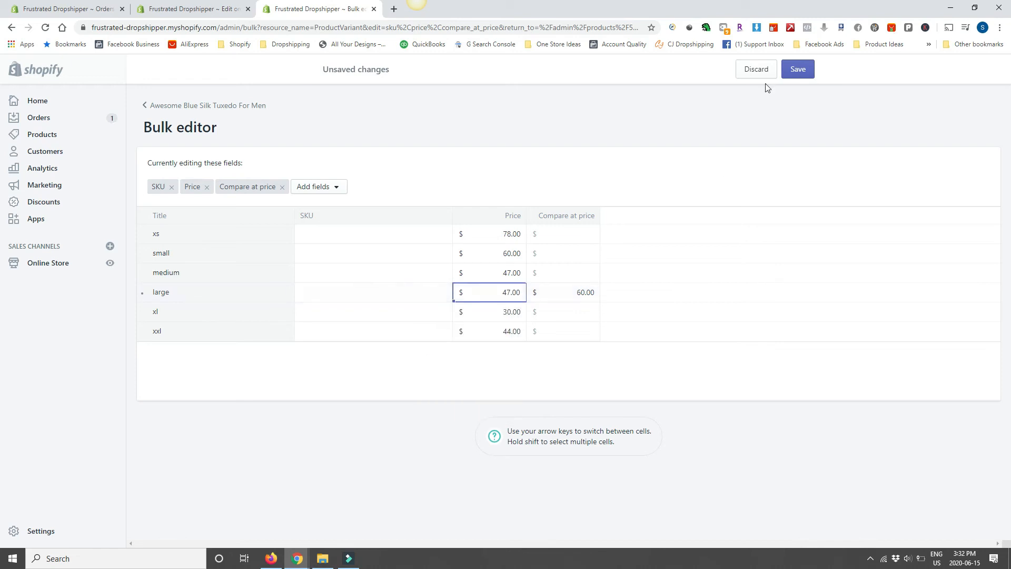
{"action": "left_click", "coordinate": [797, 69]}
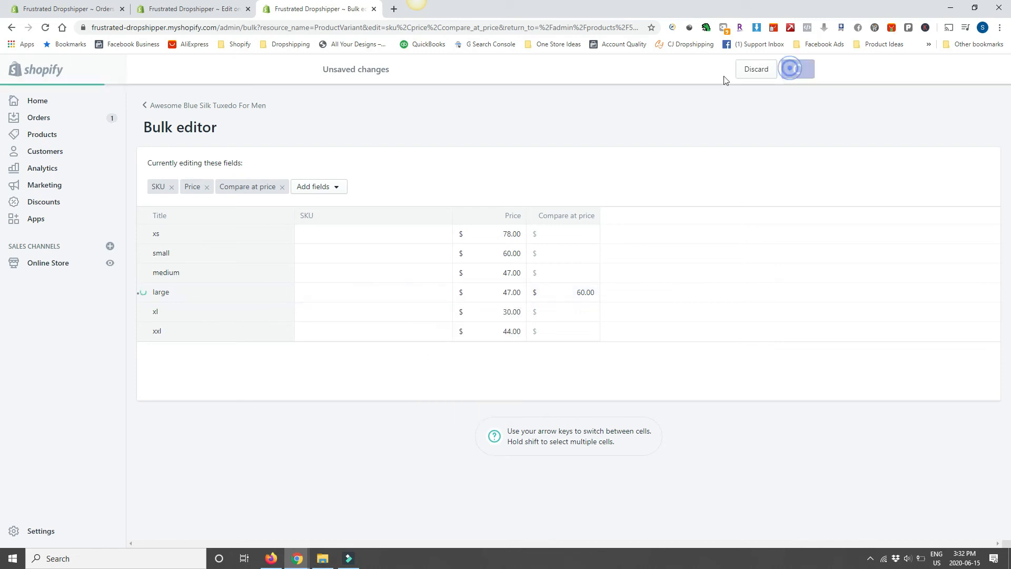
Search for "awesome" on the order's edit page and add the large Awesome Blue Silk Tuxedo For Men to the order.
{"action": "left_click", "coordinate": [202, 4]}
{"action": "left_click", "coordinate": [414, 187]}
{"action": "type", "text": "awesome"}
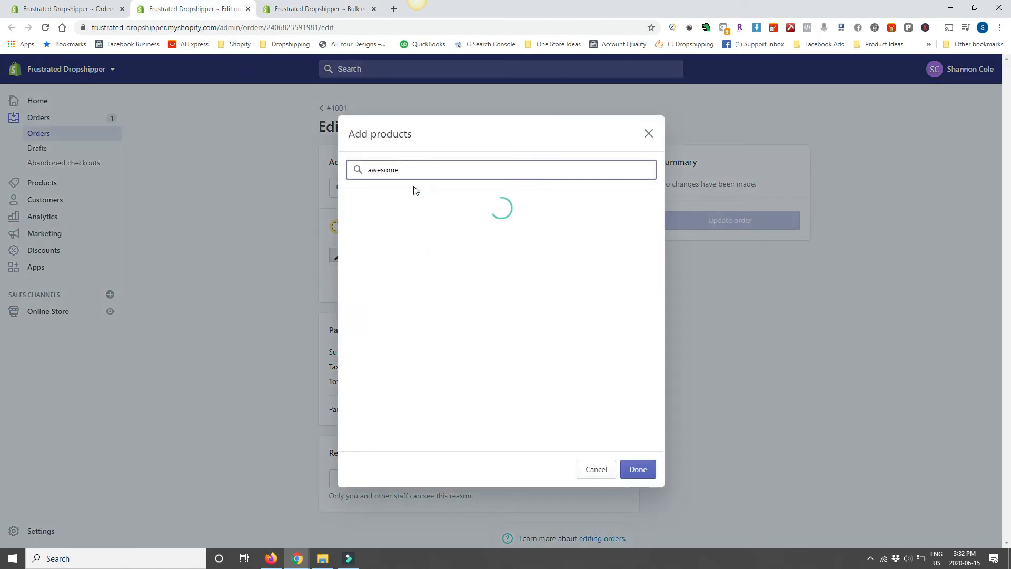
{"action": "left_click", "coordinate": [367, 324]}
{"action": "left_click", "coordinate": [636, 467]}
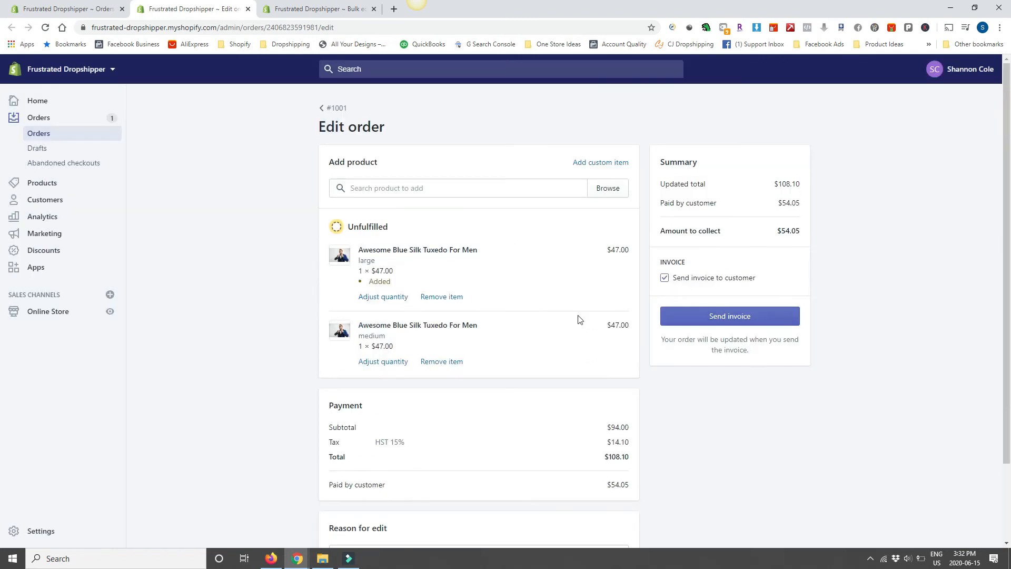
Remove the medium tuxedo from the order with restocking on, and update the order with a notification sent to the customer.
{"action": "left_click", "coordinate": [437, 362]}
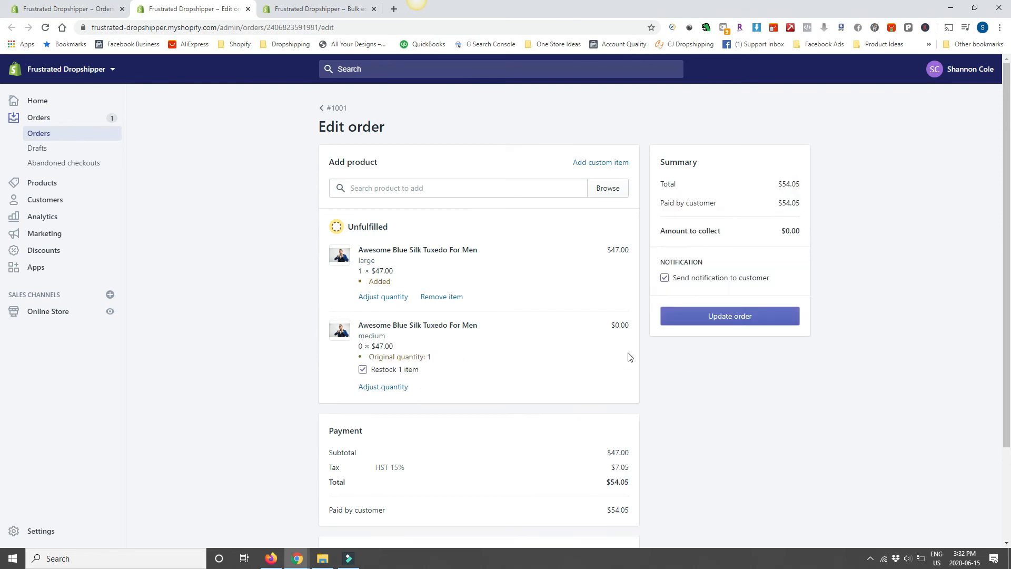
{"action": "left_click_drag", "start_coordinate": [782, 233], "coordinate": [802, 232]}
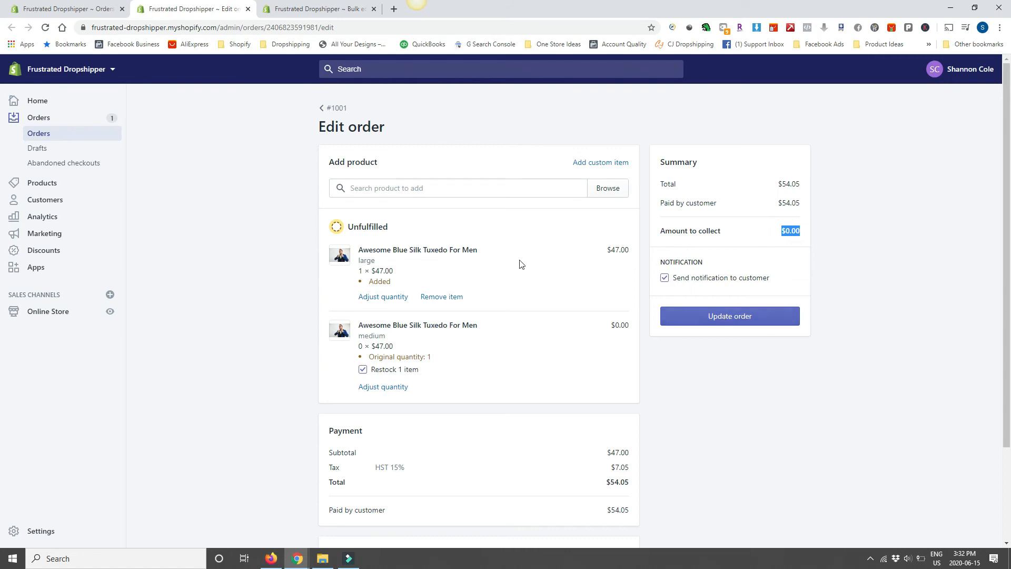
{"action": "left_click", "coordinate": [730, 319]}
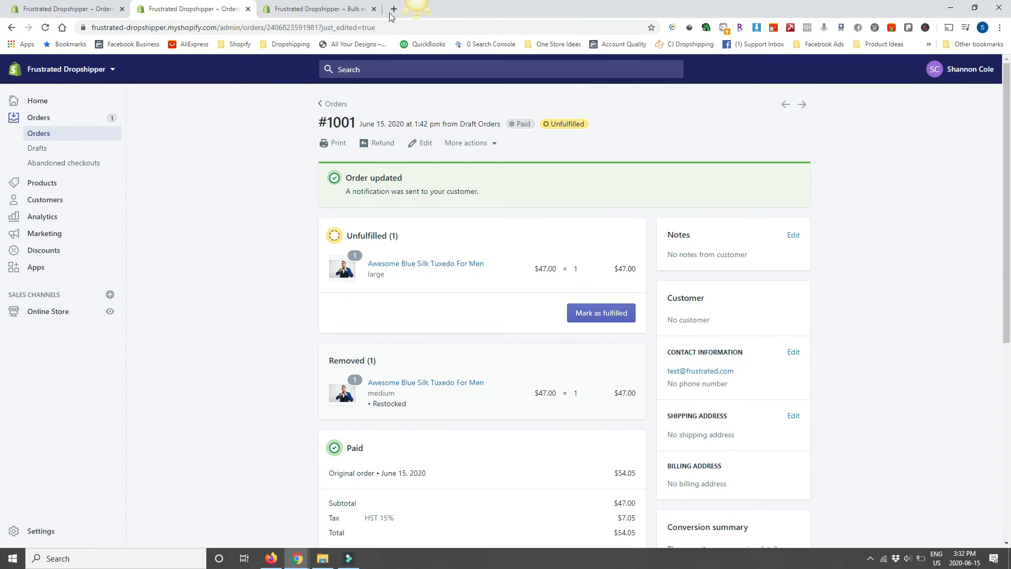
Set the large variant's price back to 60.00 in the bulk editor and save it.
{"action": "left_click", "coordinate": [364, 9]}
{"action": "left_click", "coordinate": [510, 292]}
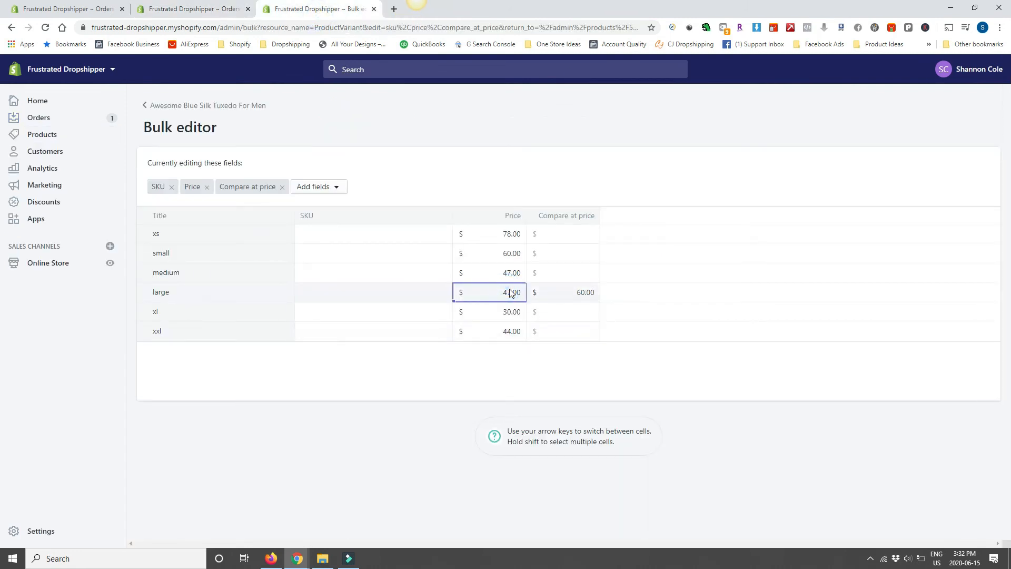
{"action": "type", "text": "60.00"}
{"action": "left_click", "coordinate": [788, 72]}
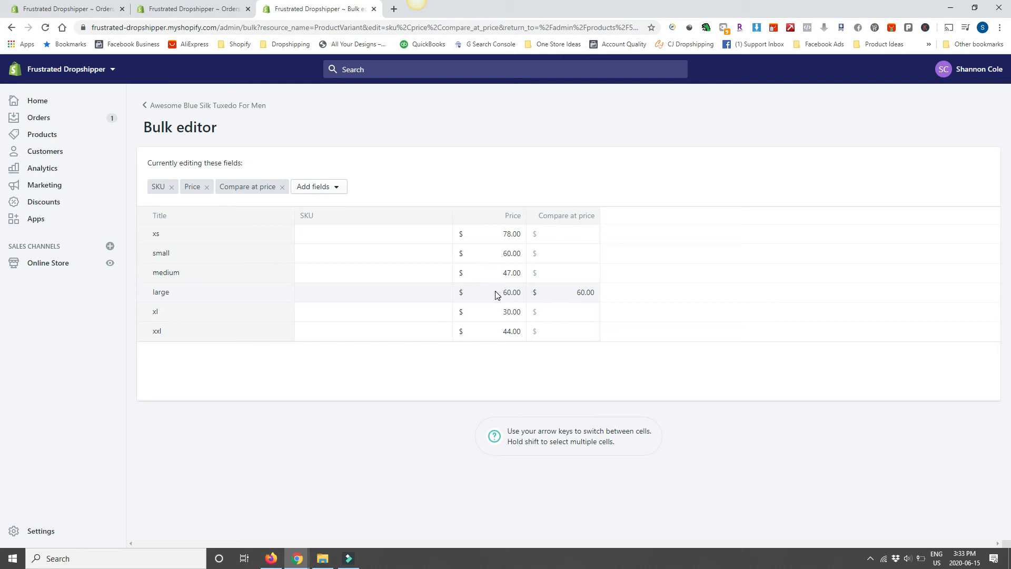
Review the updated order's items, payment and timeline, and reload the original order page.
{"action": "left_click", "coordinate": [204, 12]}
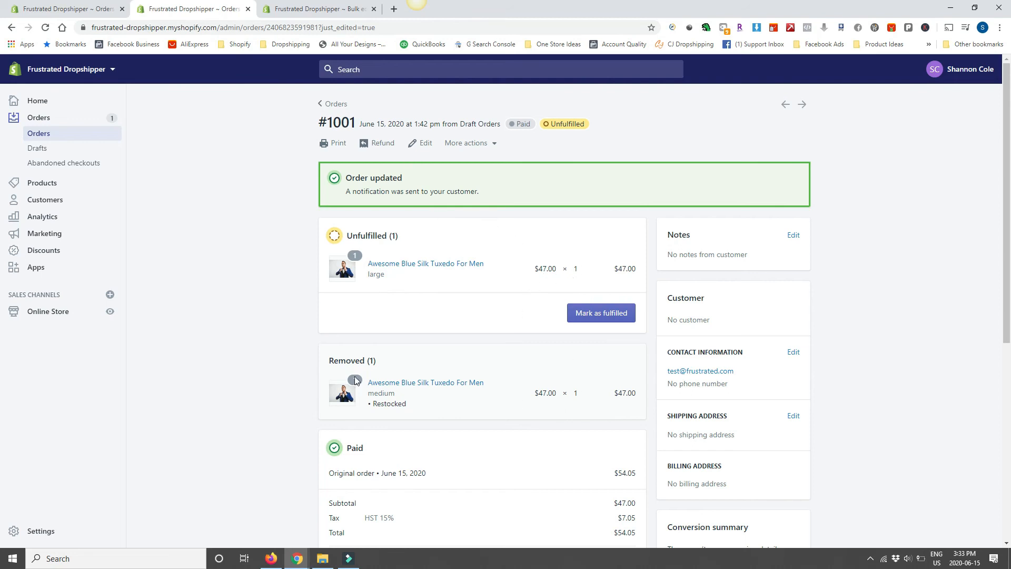
{"action": "scroll", "coordinate": [616, 482], "scroll_direction": "down", "scroll_amount": 3}
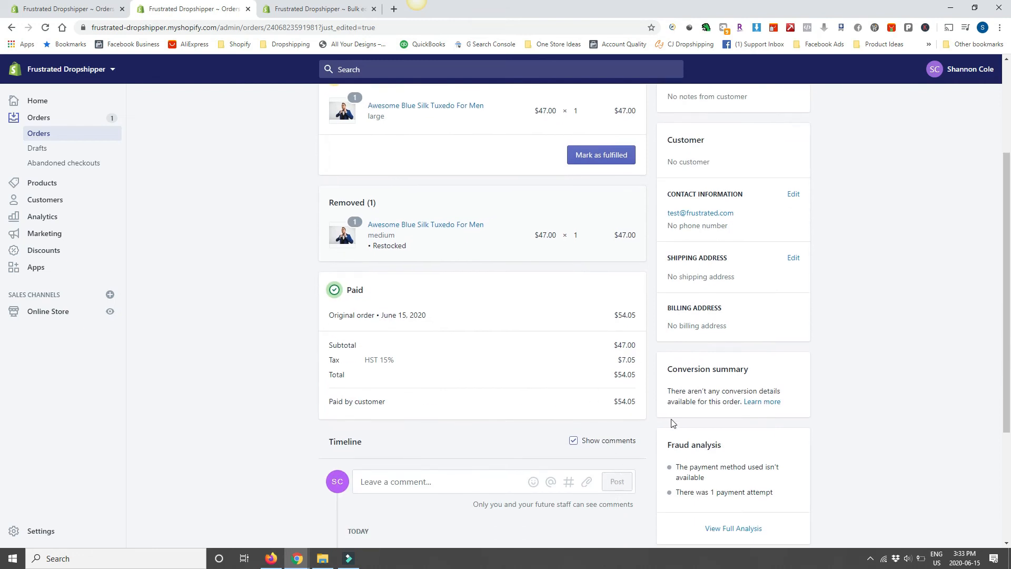
{"action": "scroll", "coordinate": [560, 428], "scroll_direction": "down", "scroll_amount": 4}
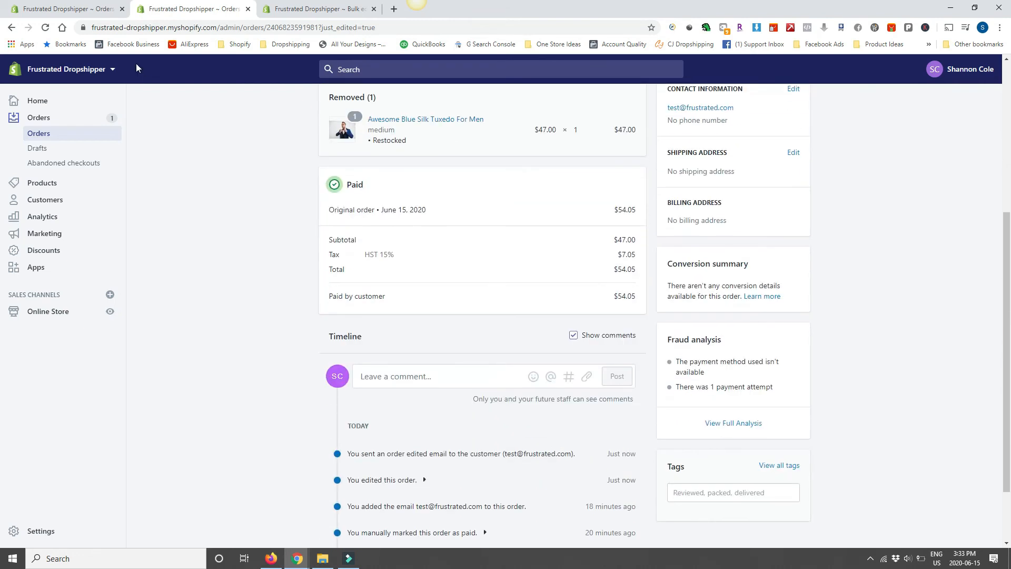
{"action": "left_click", "coordinate": [83, 9]}
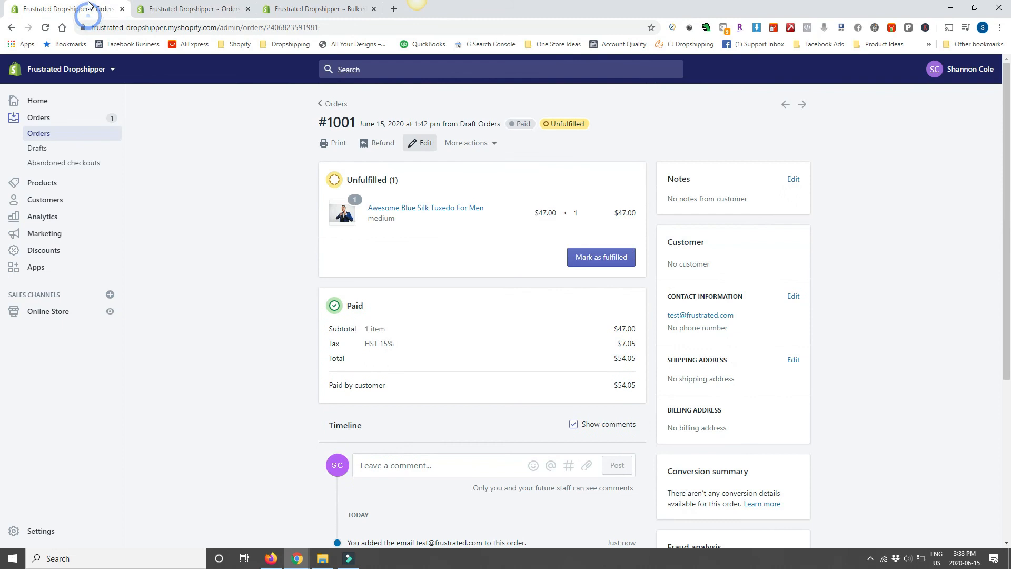
{"action": "left_click", "coordinate": [45, 27]}
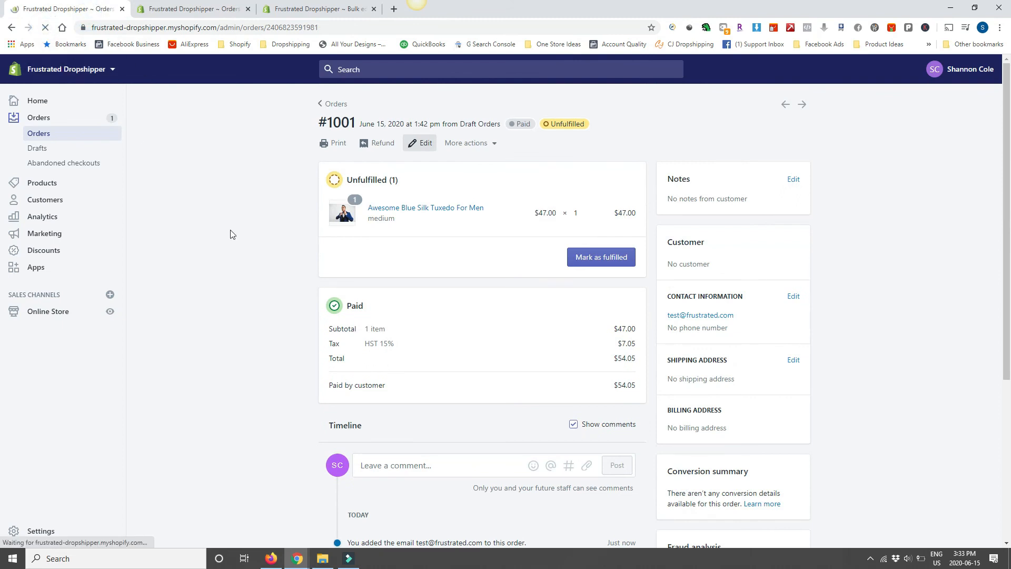